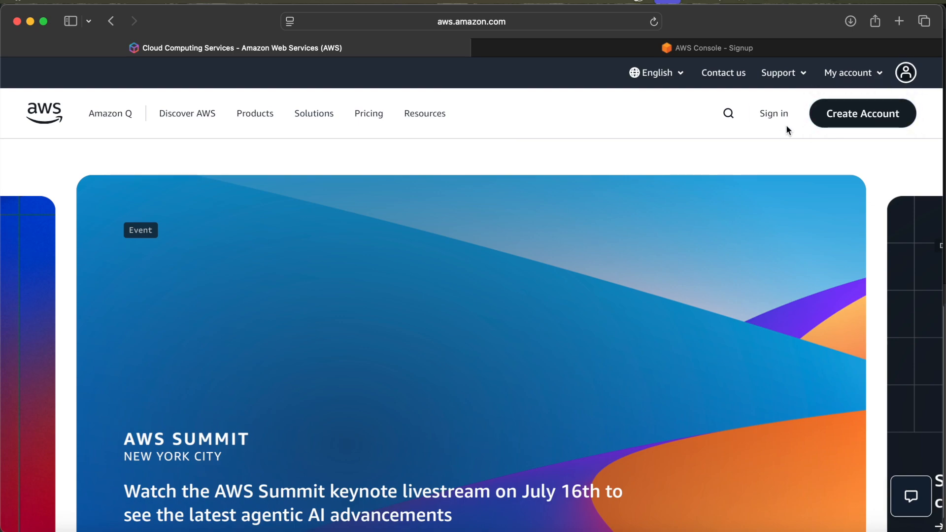
- Search the AWS console for ec2, open the EC2 service and look over its overview page
left_click(787, 49)
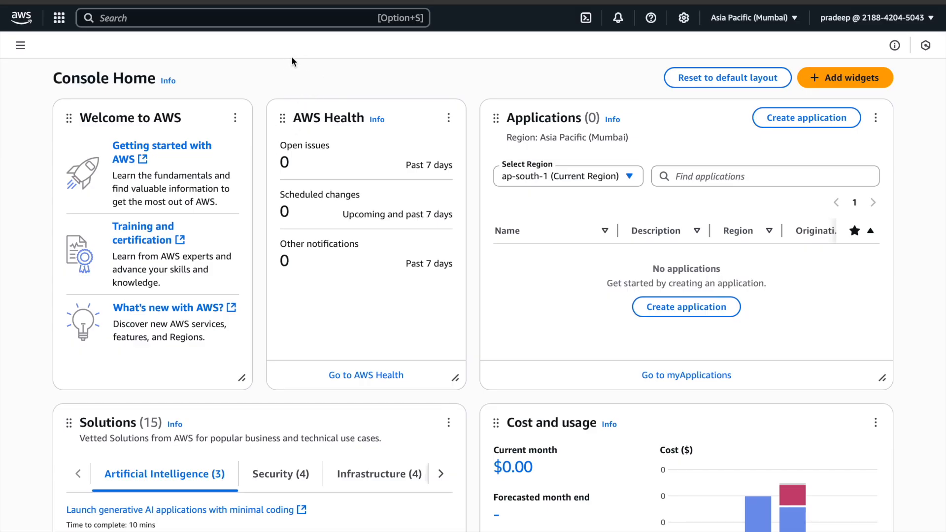
left_click(279, 19)
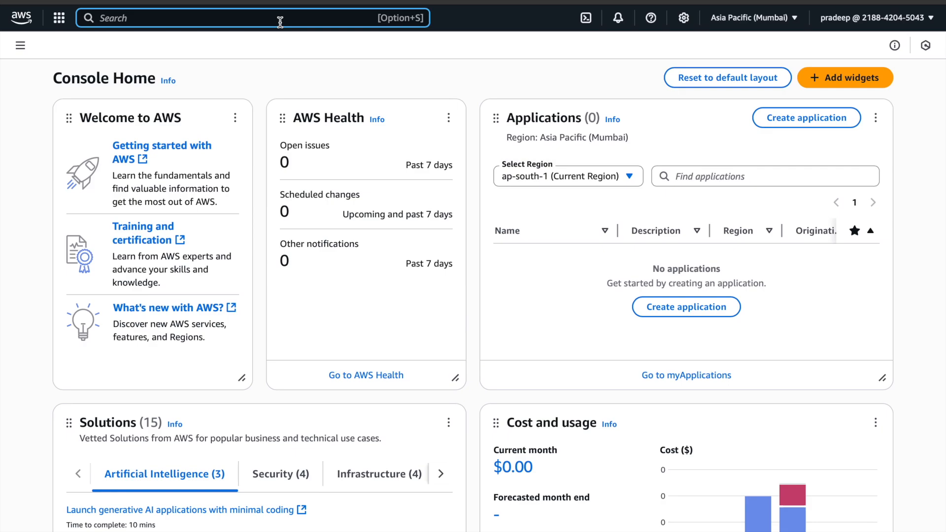
type("ec2")
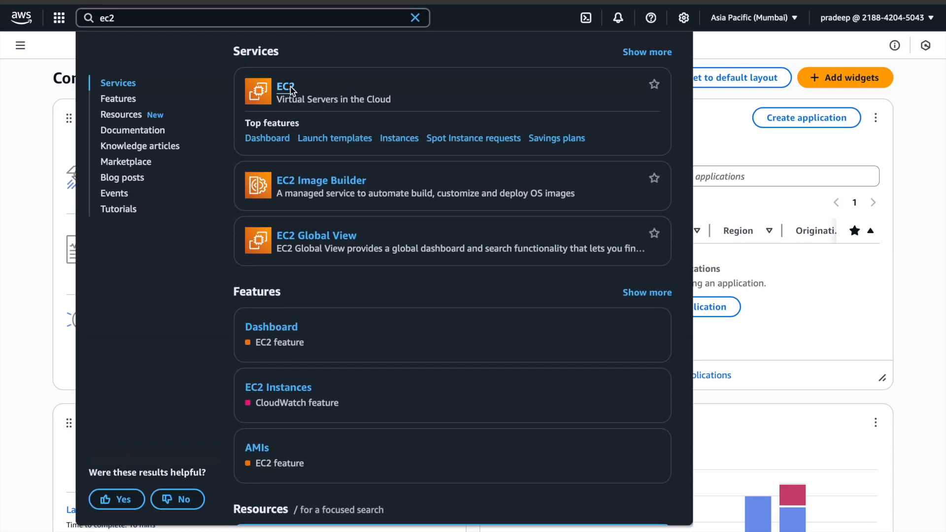
left_click(291, 87)
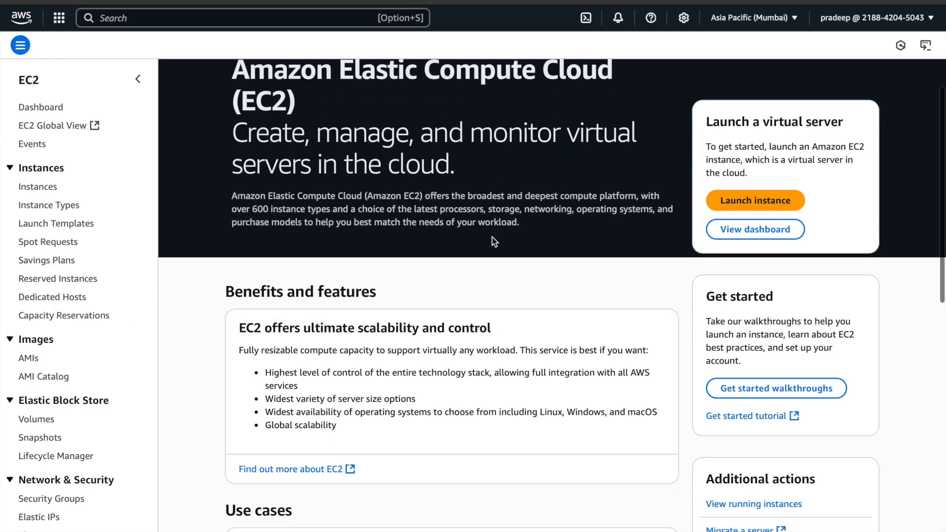
scroll(492, 236, "down", 1)
scroll(491, 235, "up", 2)
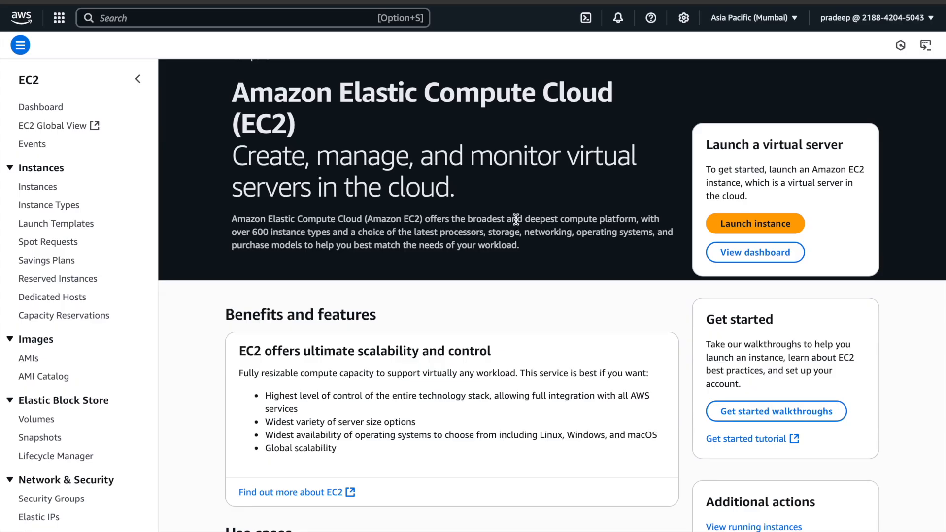
scroll(516, 219, "down", 1)
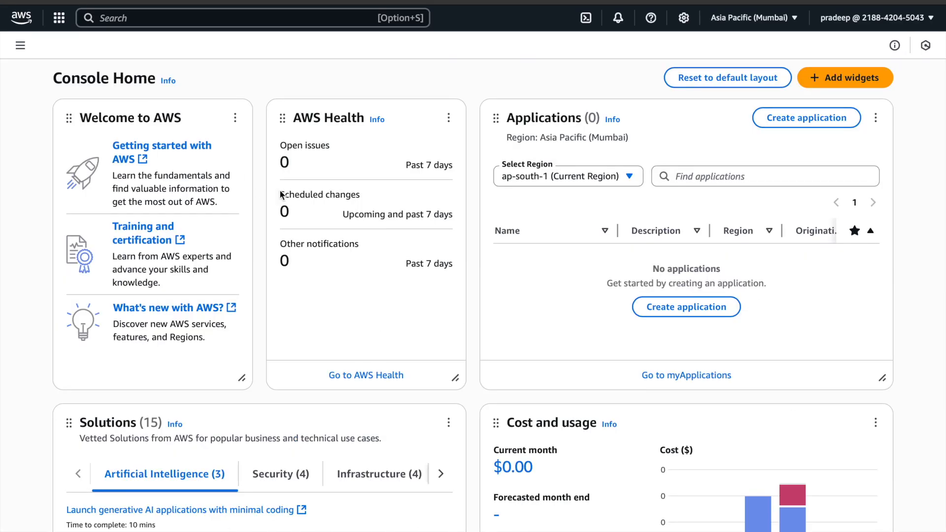
- Find the EC2 service by searching for ec2 from Console Home and start launching a new instance
left_click(246, 18)
type("ec2")
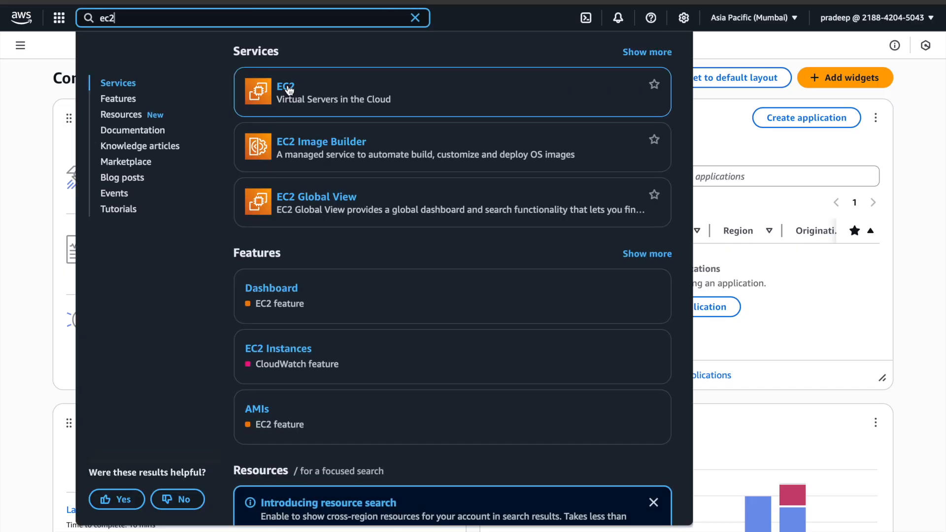
left_click(288, 89)
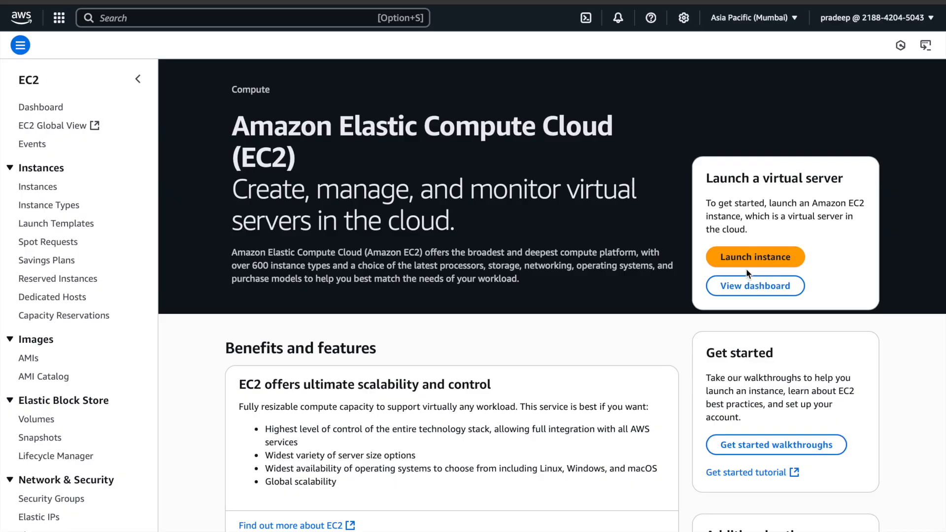
left_click(755, 260)
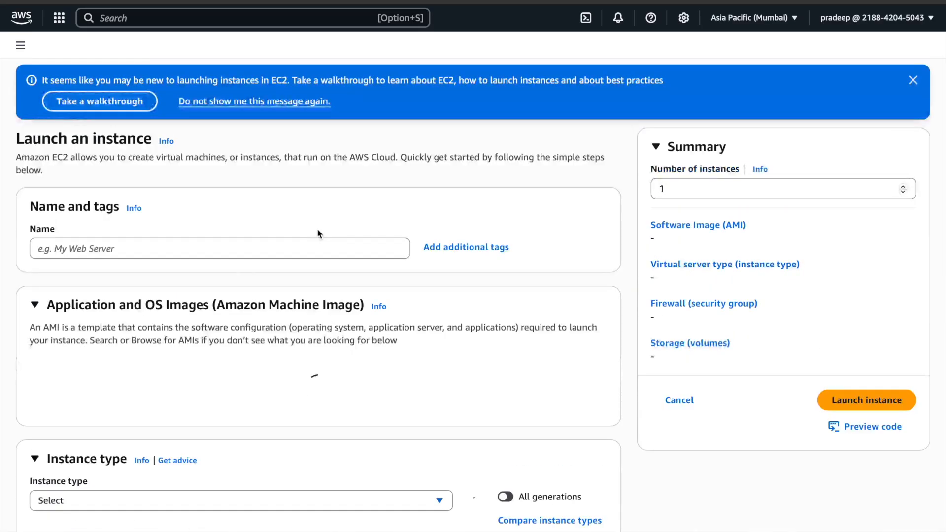
- Name the new instance MyFirstServer
left_click(251, 250)
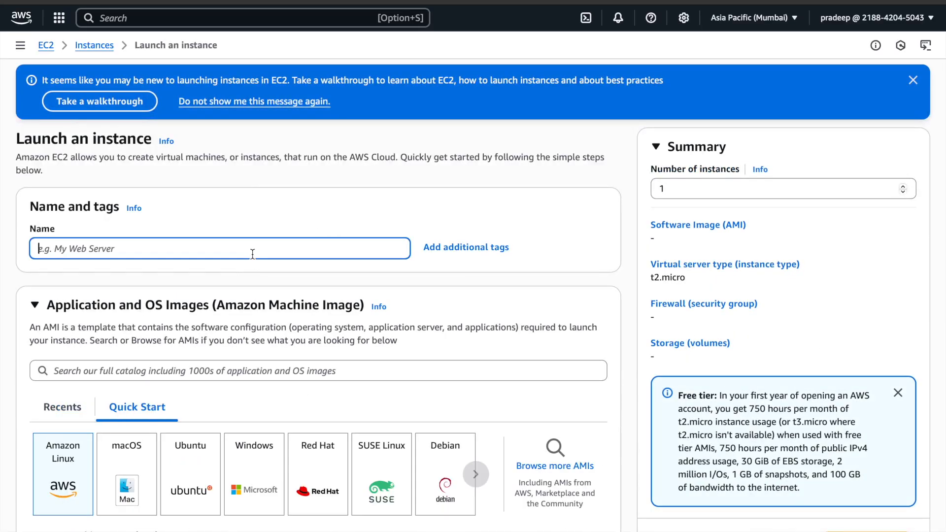
type("MyFirs")
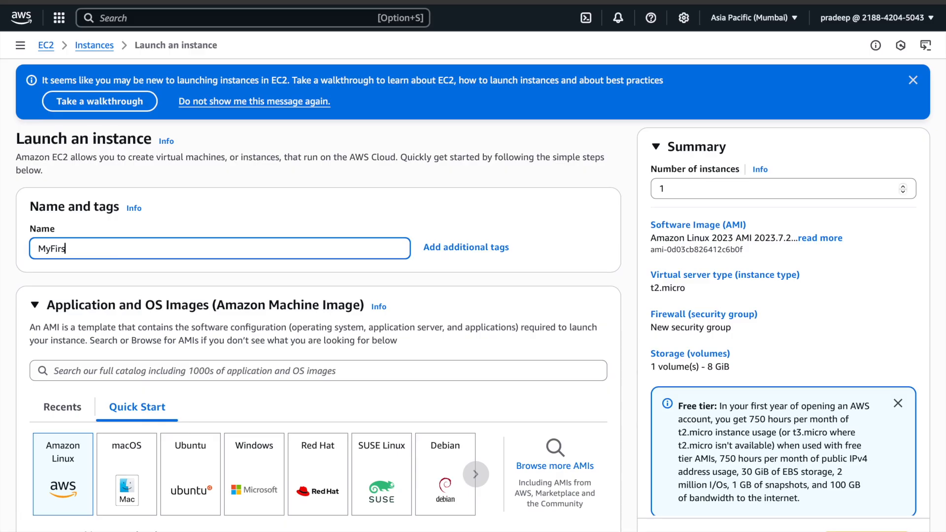
type("tServer")
- Review the preselected machine image, its architecture and the instance type down to the key pair section
scroll(253, 248, "down", 3)
scroll(252, 248, "down", 2)
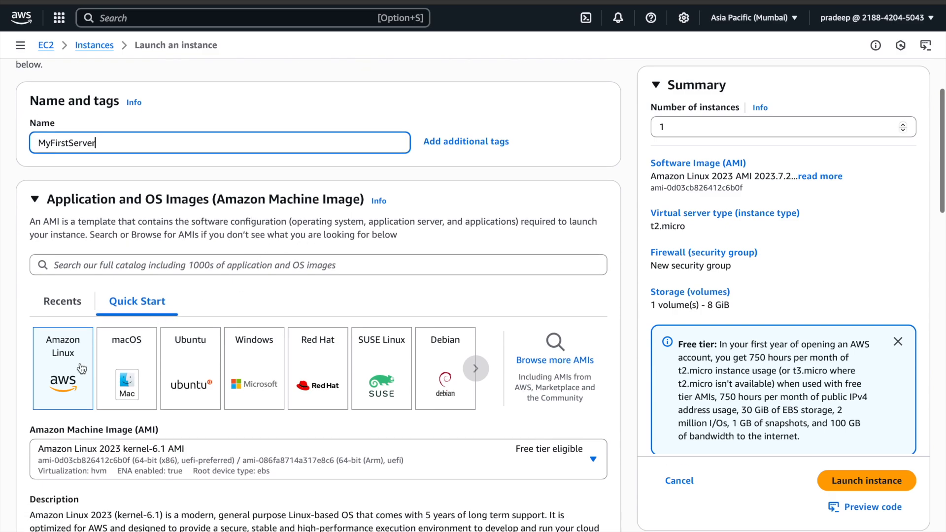
scroll(81, 369, "down", 1)
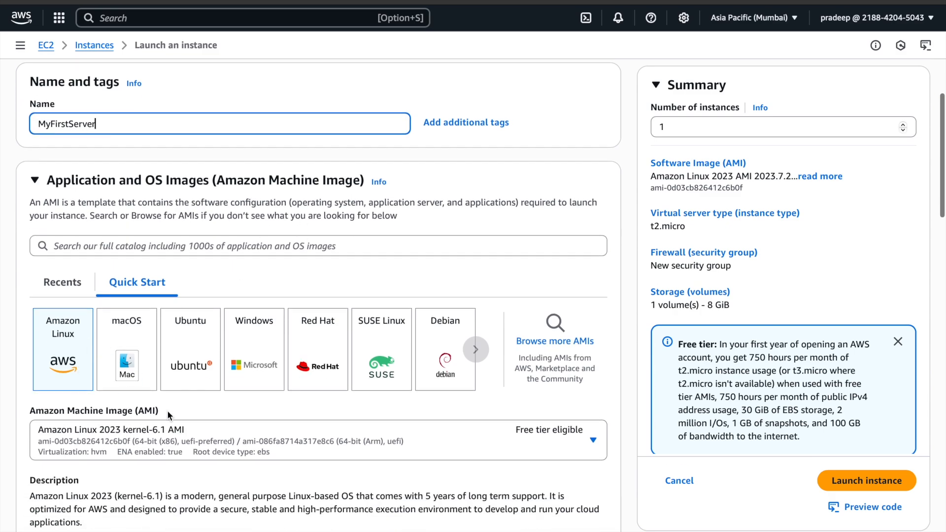
scroll(439, 449, "down", 5)
scroll(438, 449, "down", 5)
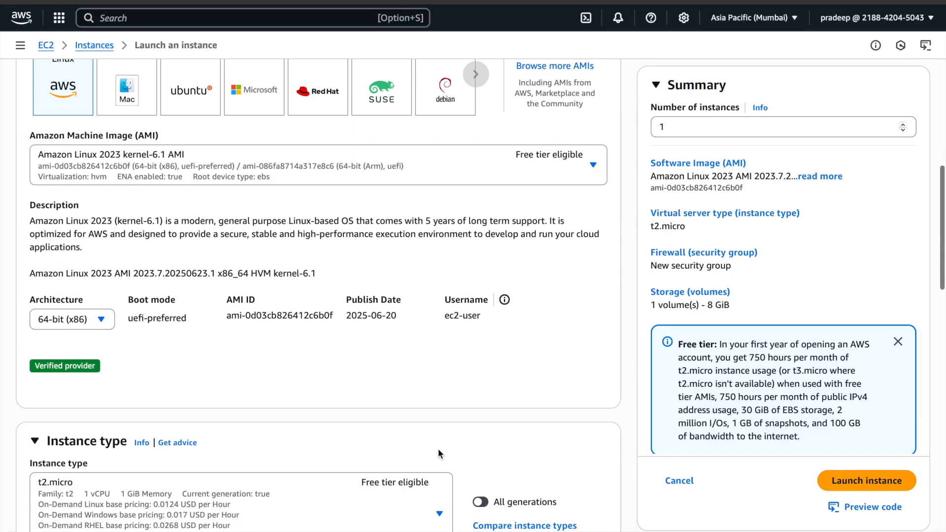
scroll(266, 403, "down", 2)
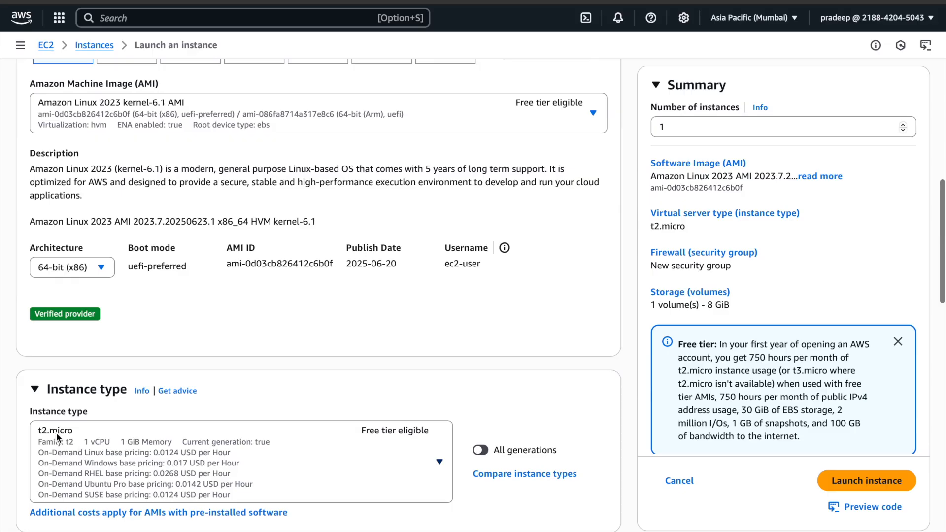
scroll(364, 453, "down", 3)
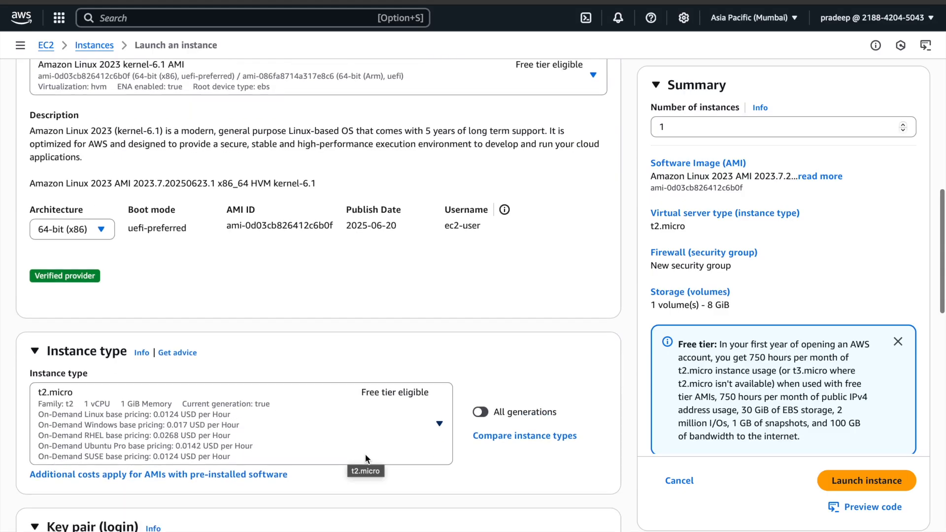
scroll(375, 434, "down", 3)
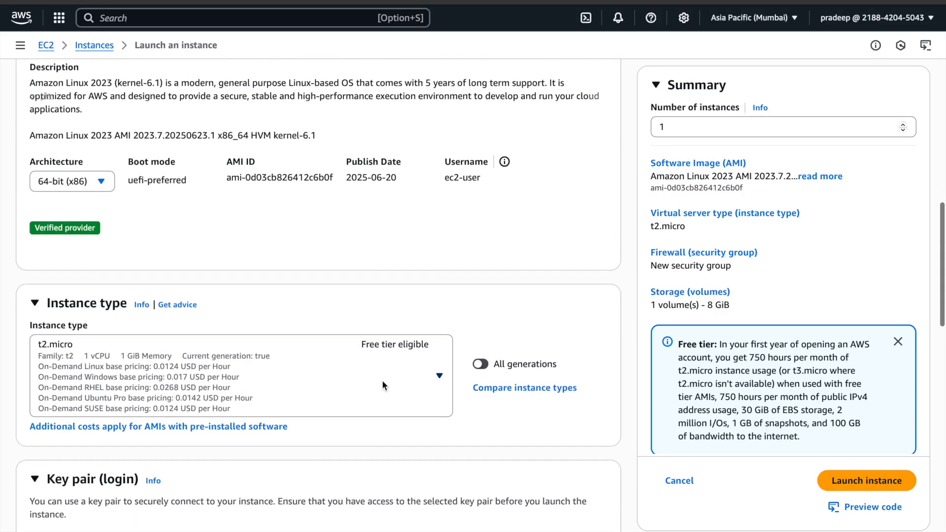
scroll(382, 382, "down", 5)
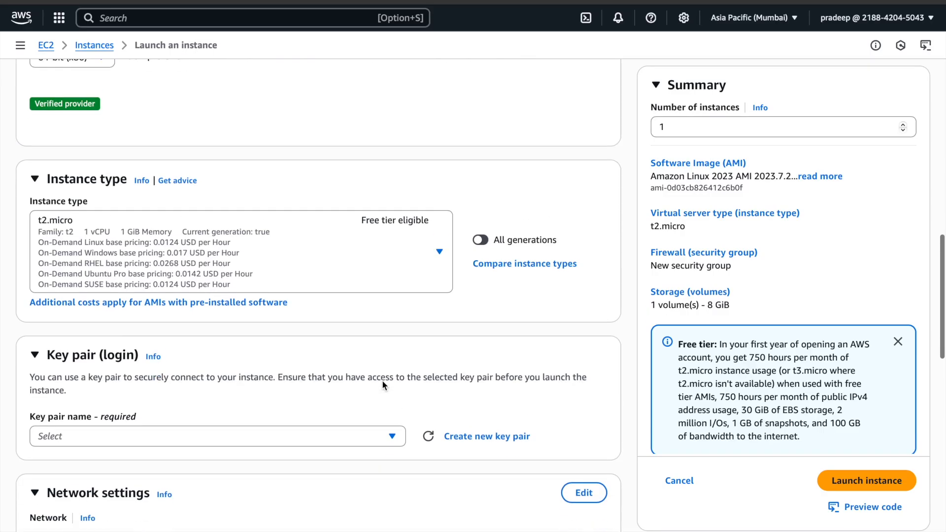
- Create a new key pair named key, keeping the RSA type and the .pem private key format
left_click(471, 400)
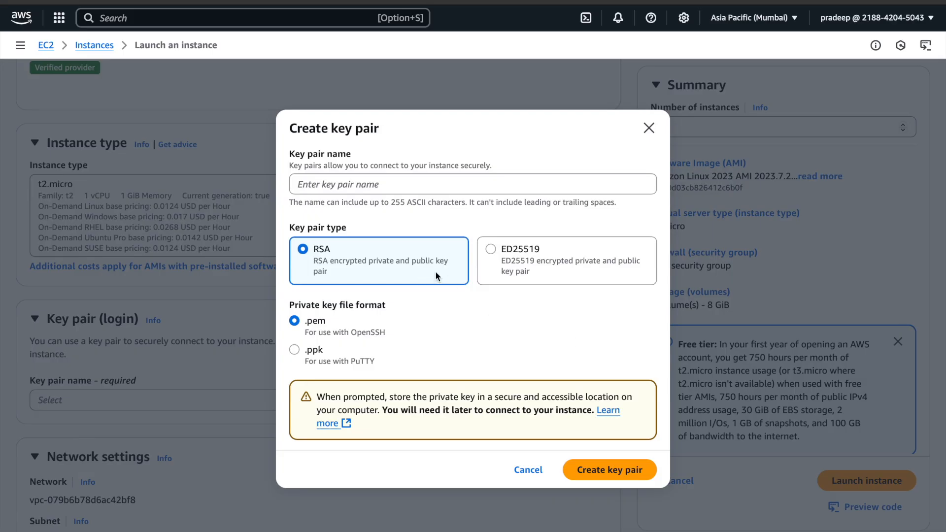
left_click(402, 181)
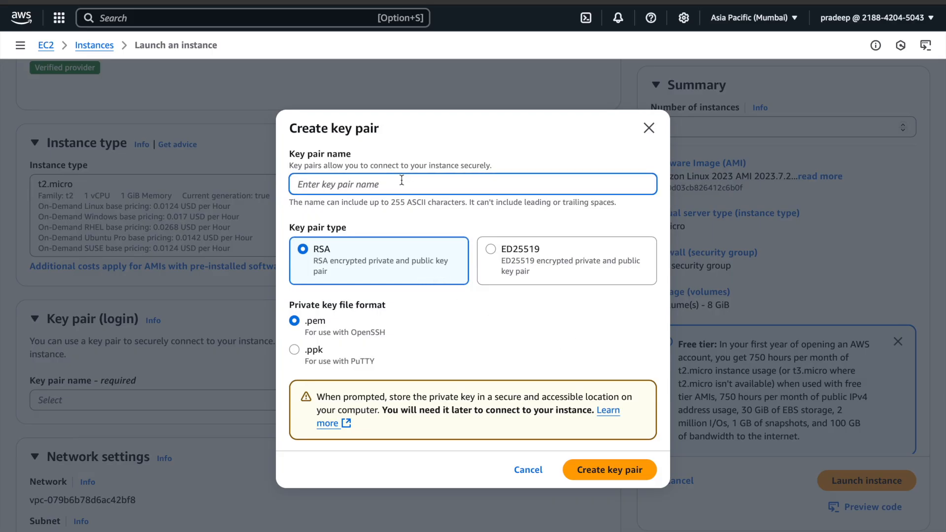
type("key")
left_click(615, 472)
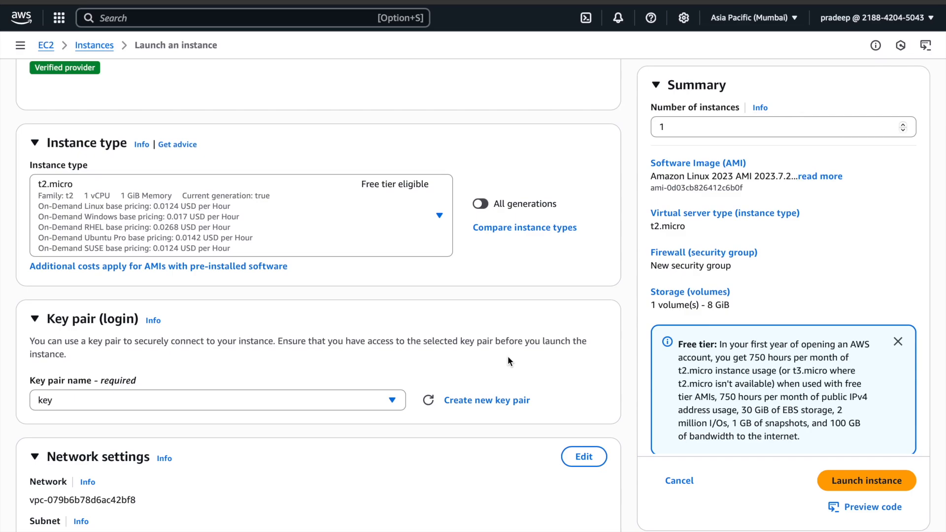
- Check the network, firewall and storage settings, and launch the instance with the defaults kept
scroll(507, 358, "down", 3)
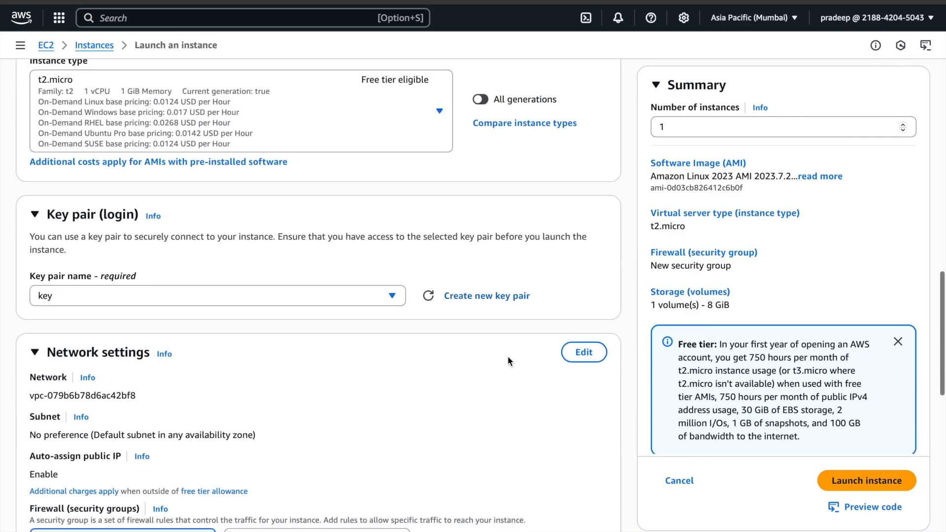
scroll(507, 360, "down", 4)
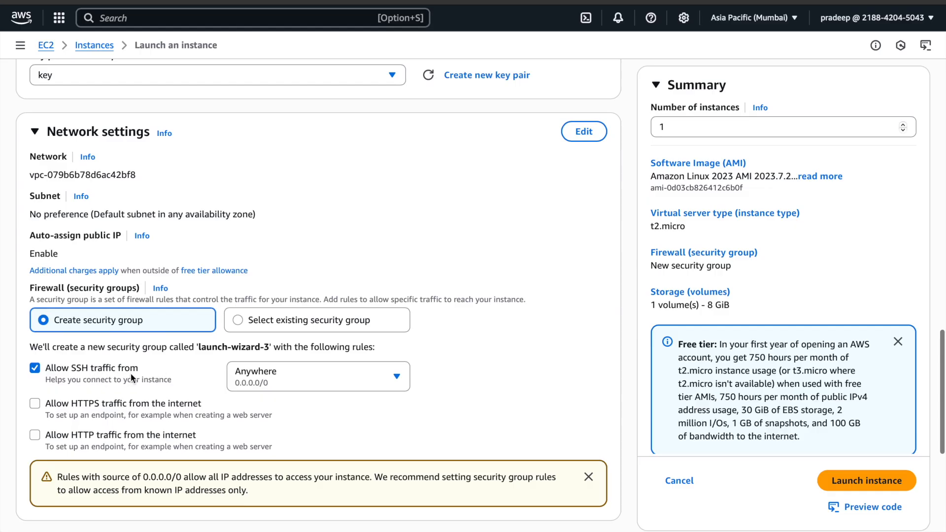
scroll(204, 369, "down", 2)
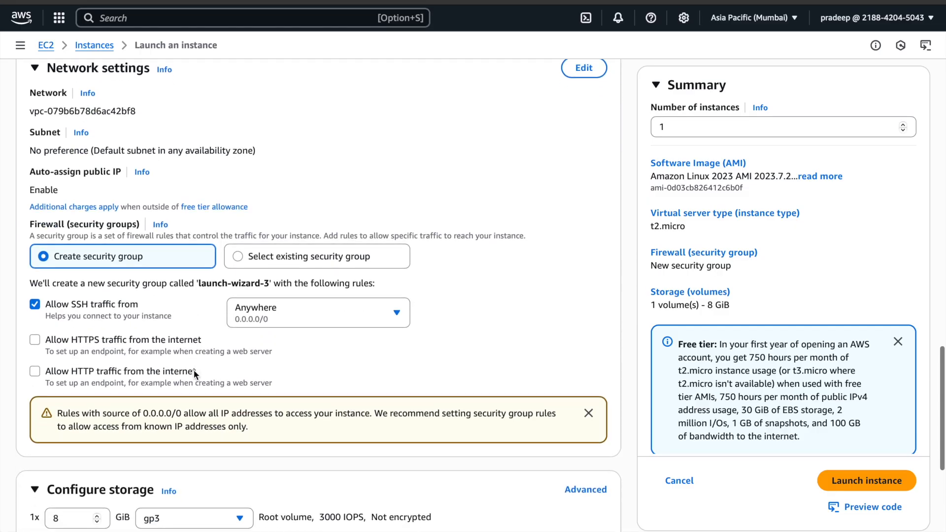
scroll(205, 304, "down", 2)
scroll(206, 297, "down", 1)
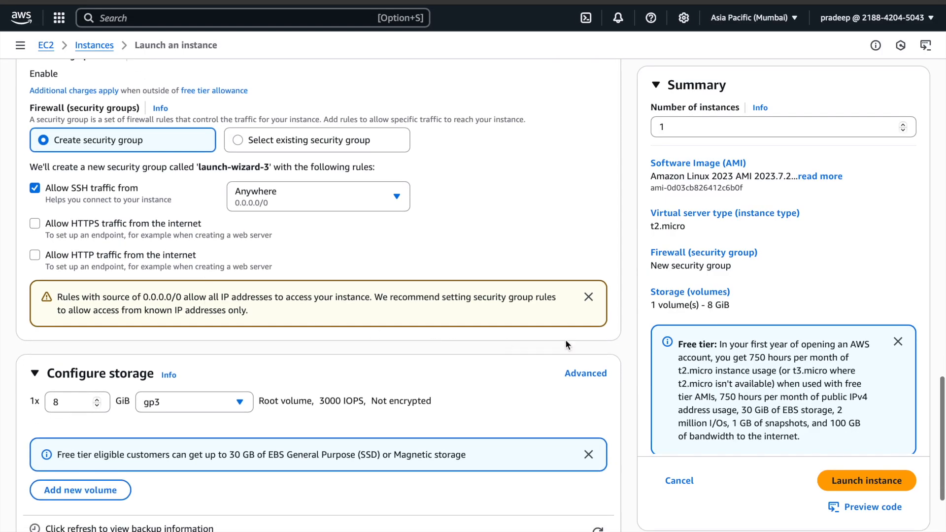
left_click(868, 480)
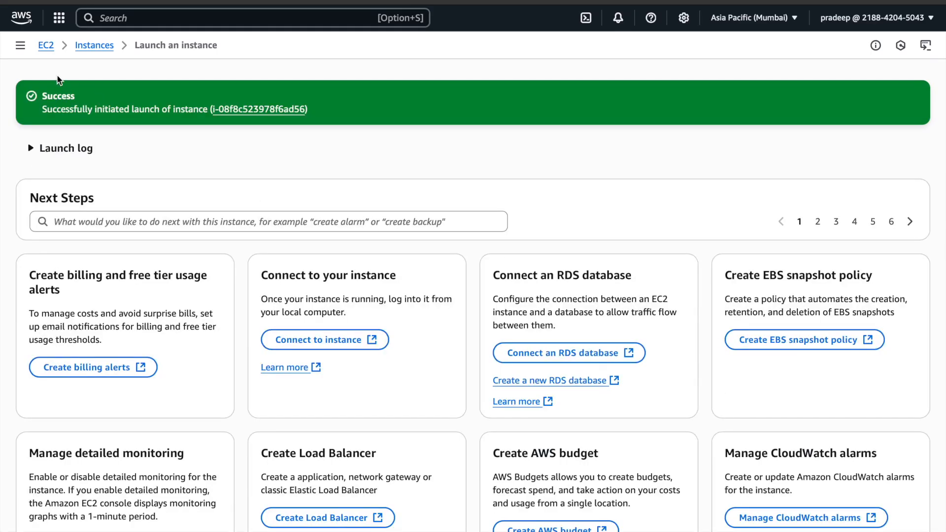
- Open the list of EC2 instances from the EC2 dashboard and select MyFirstServer to show its details
left_click(49, 50)
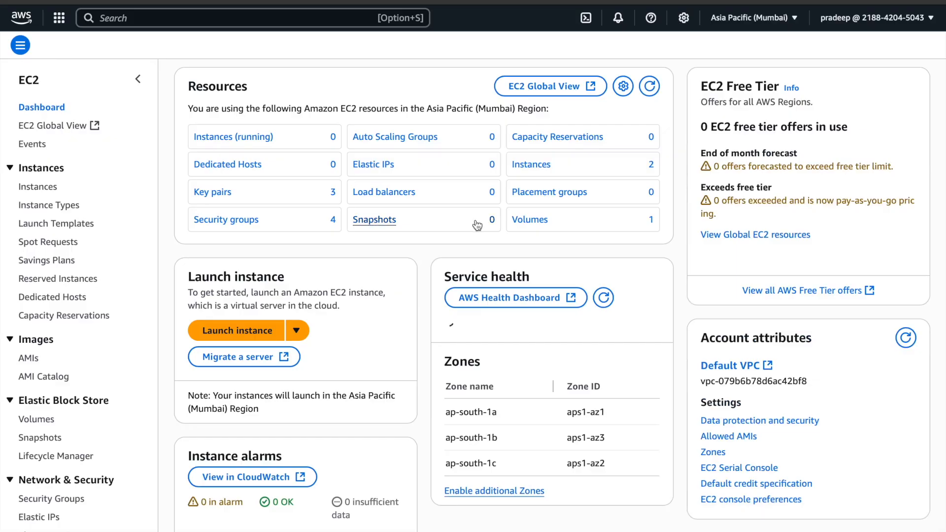
left_click(534, 163)
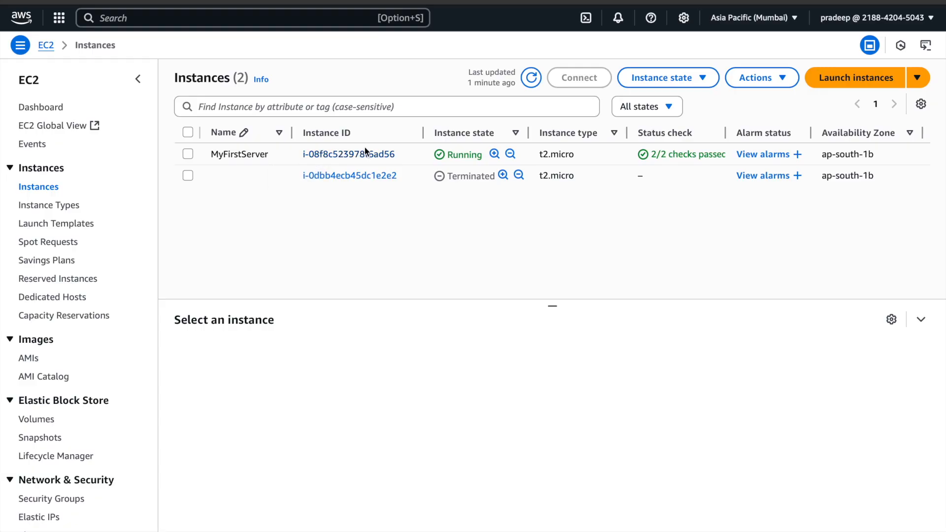
left_click(449, 155)
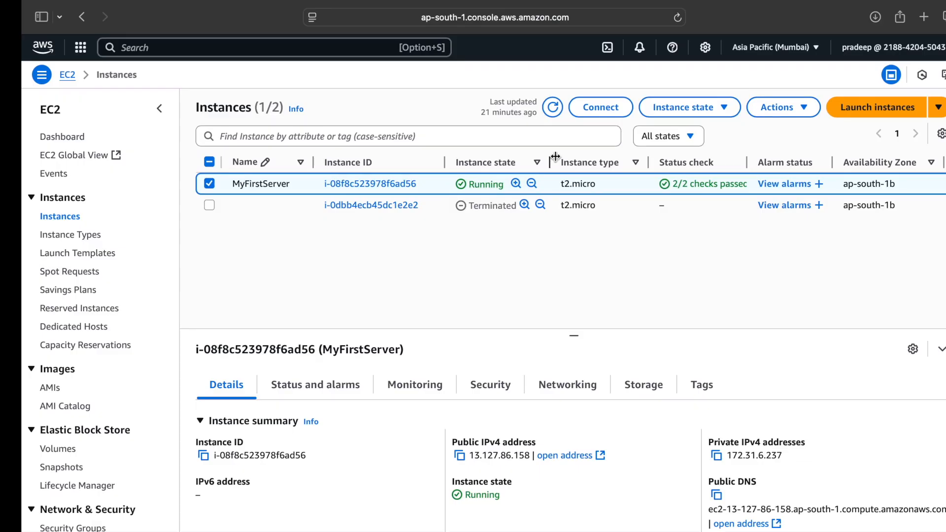
- Switch to the Terminal app and change the working directory to Downloads
key("super+space")
type("te")
key("Return")
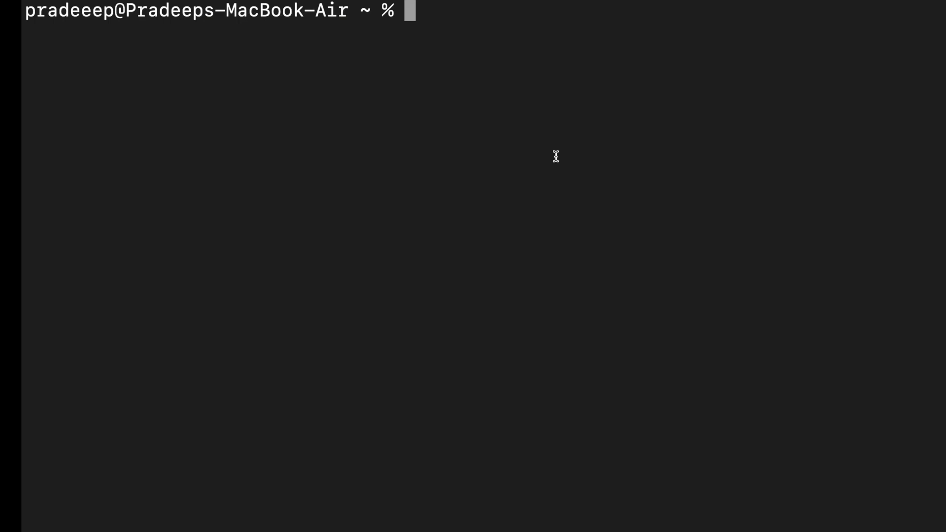
type("cd D")
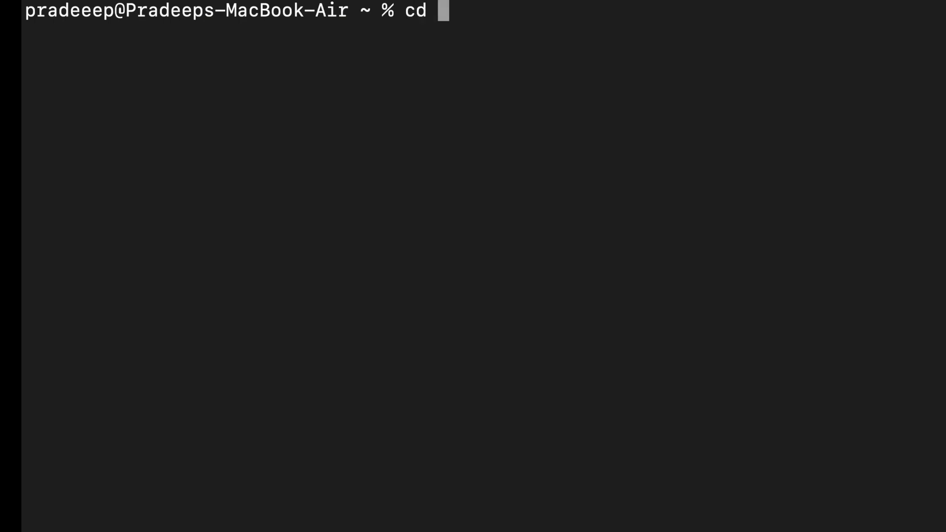
type("own")
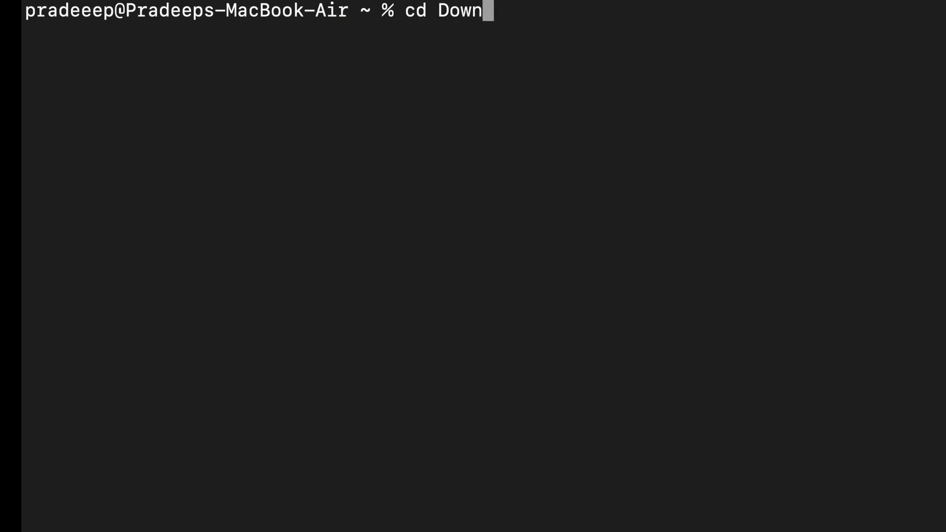
key("Tab")
key("Return")
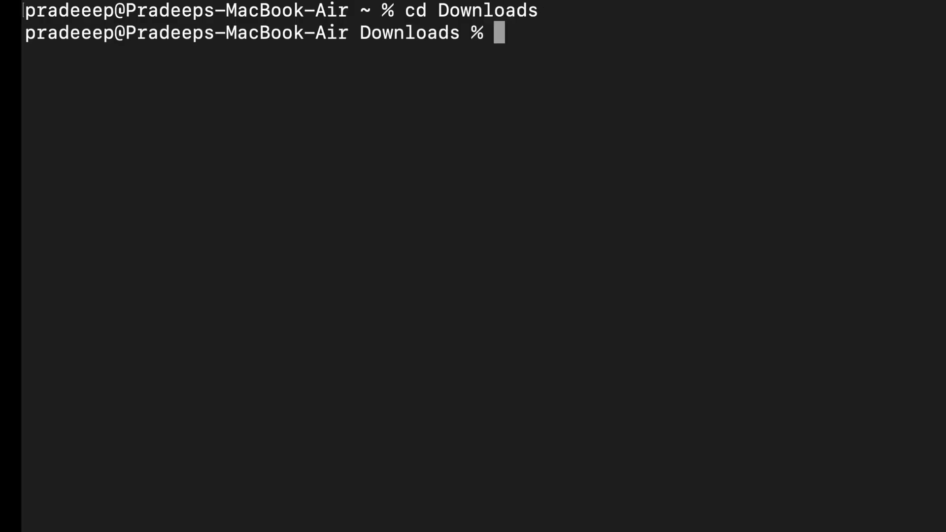
- Restrict the permissions of key.pem to owner read-only with chmod 400
type("chm")
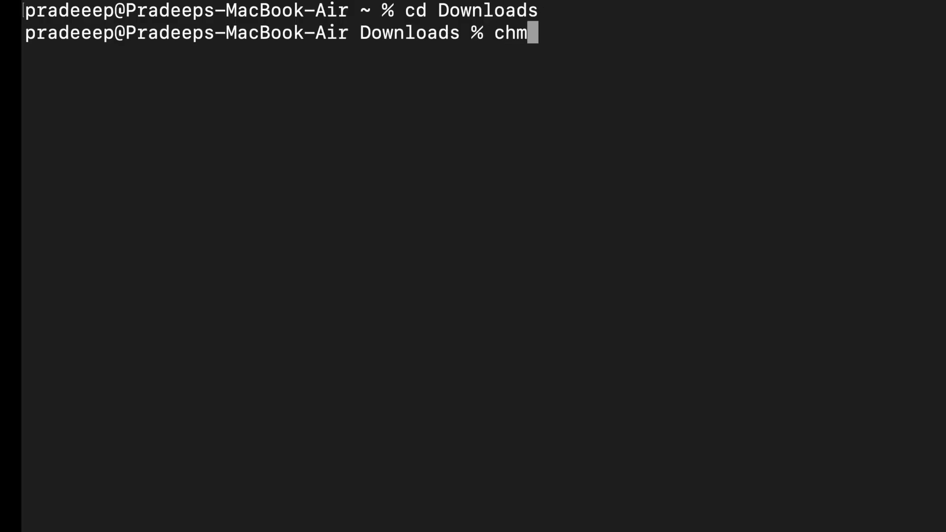
type("od 400 ")
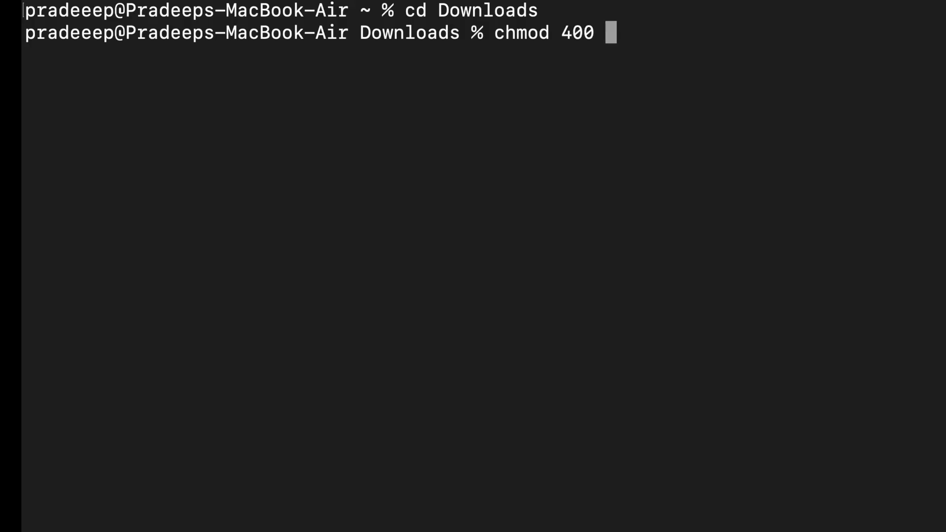
type("key")
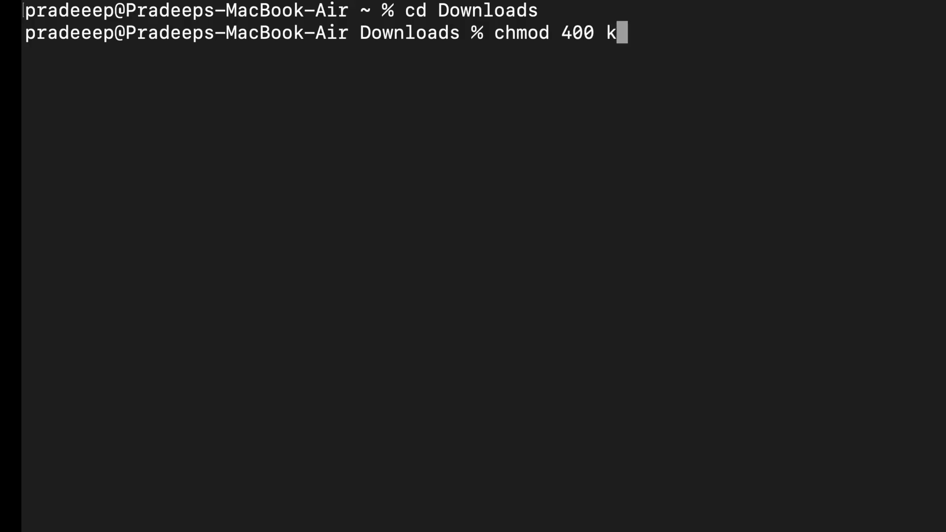
key("Tab")
key("Return")
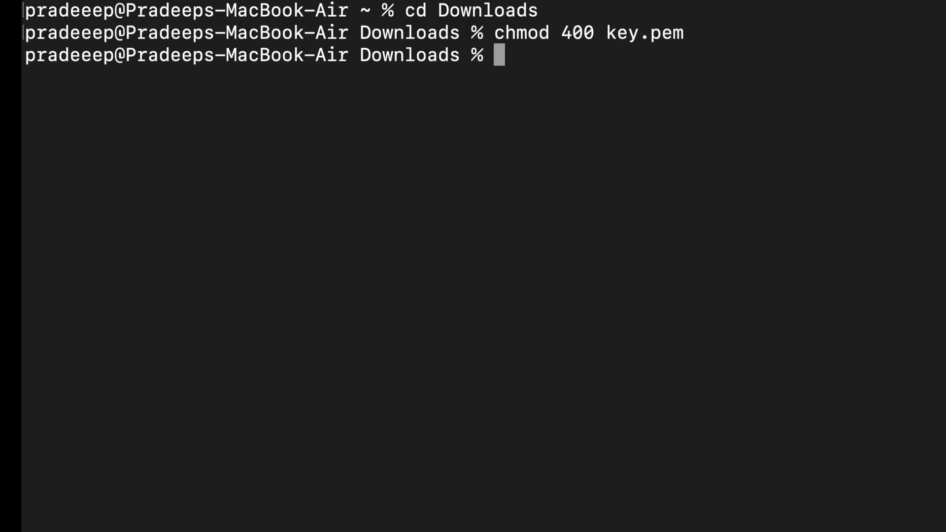
- Begin an ssh command in the terminal with ec2-user@ as the login user, leaving the host address open
type("ssh ec2-use")
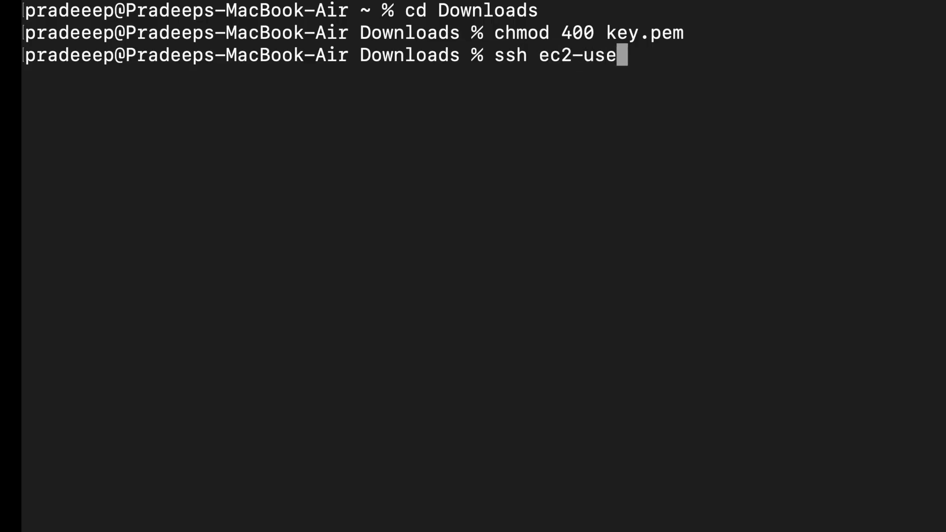
type("r@")
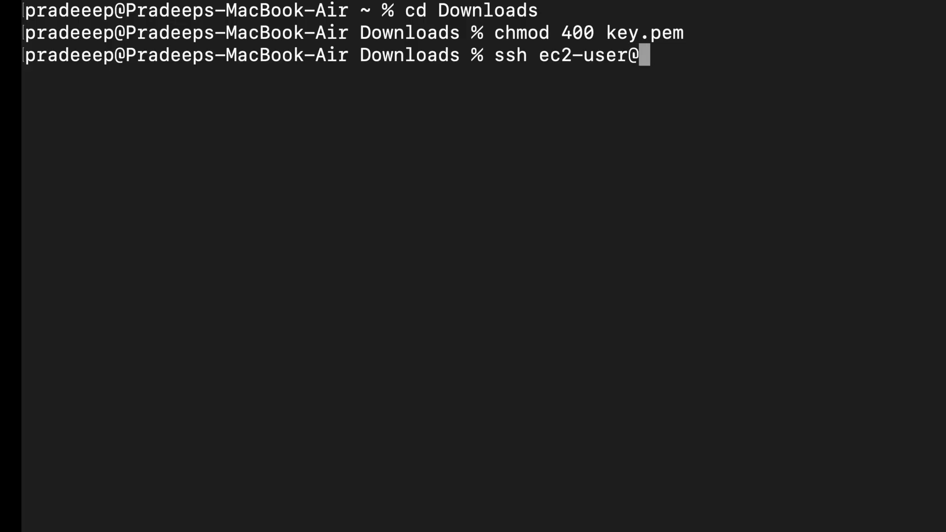
- Copy MyFirstServer's public IPv4 address from the AWS console in Safari and paste it after ec2-user@ in the Terminal app
key("super+Tab")
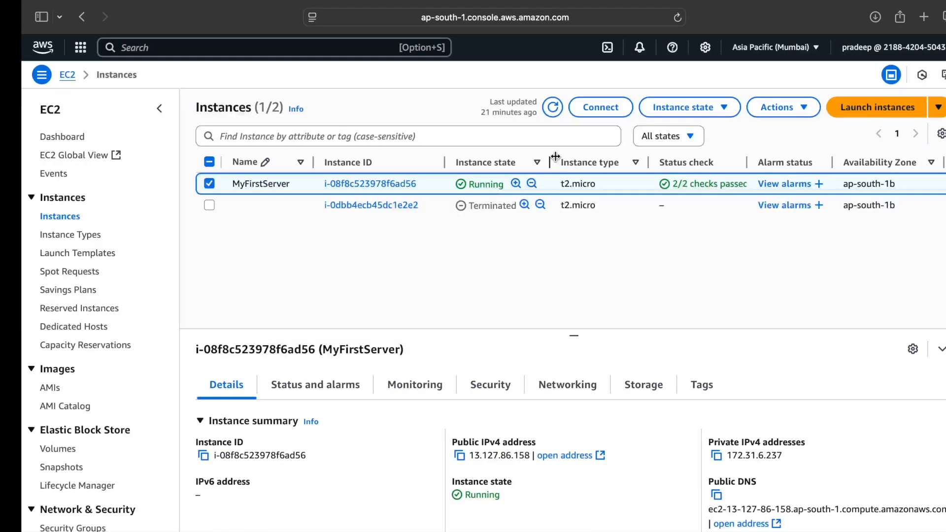
scroll(486, 372, "down", 2)
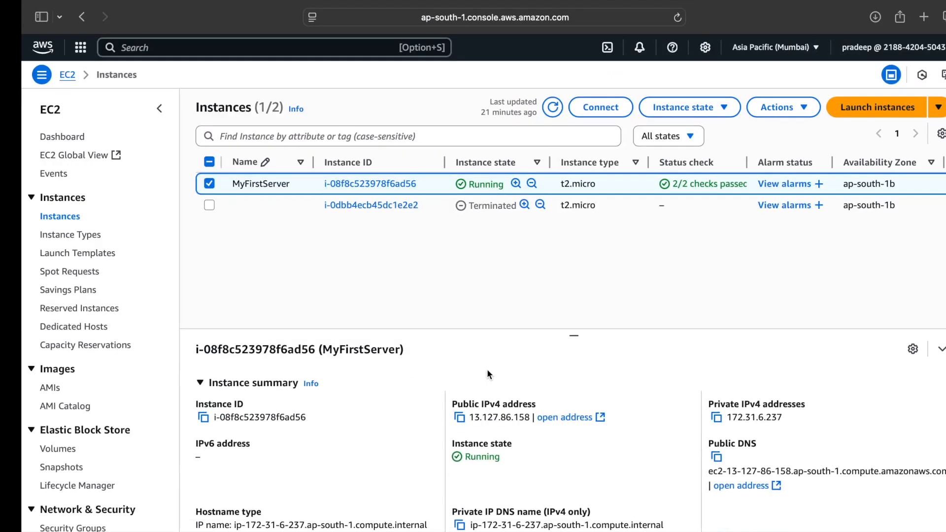
left_click(460, 418)
key("super+Tab")
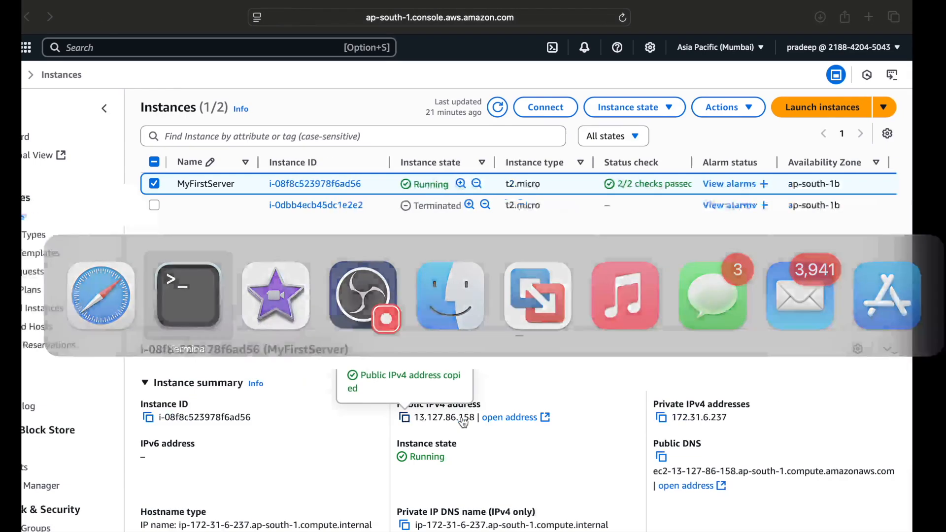
key("super+v")
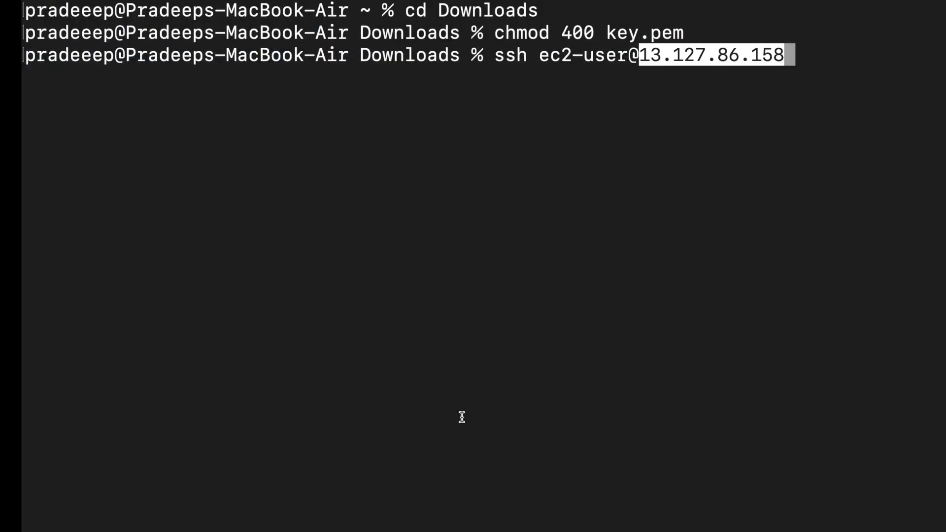
- Add -i key.pem as the identity file, run the ssh command, and accept the host's authenticity with yes
type("-")
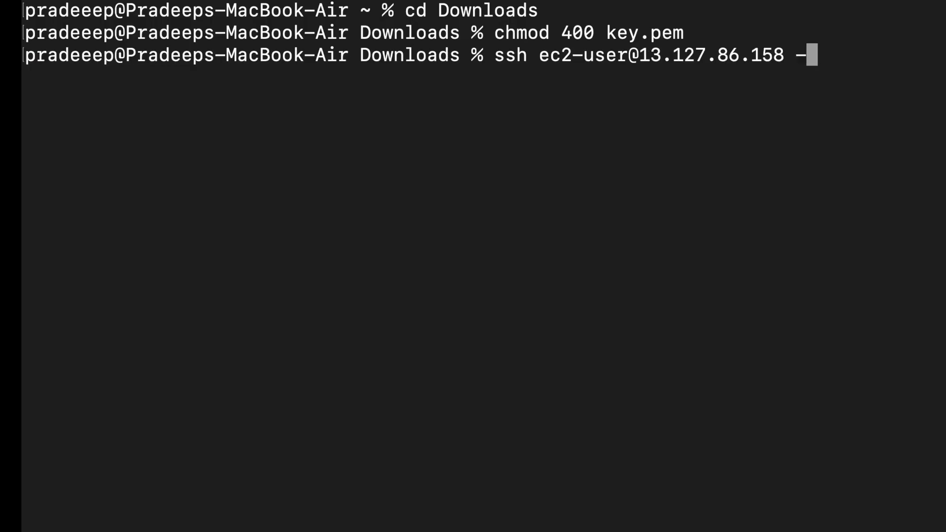
type("i ke")
key("Tab")
key("Return")
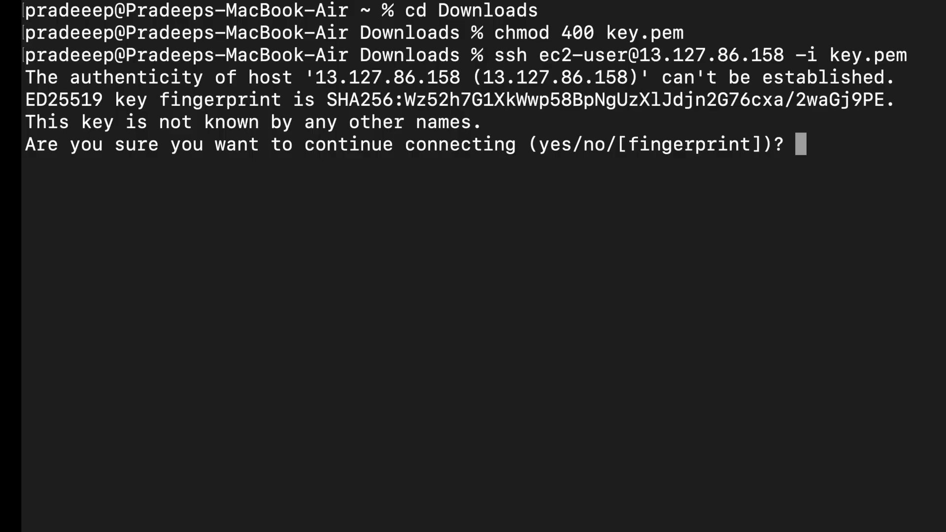
type("yes")
key("Return")
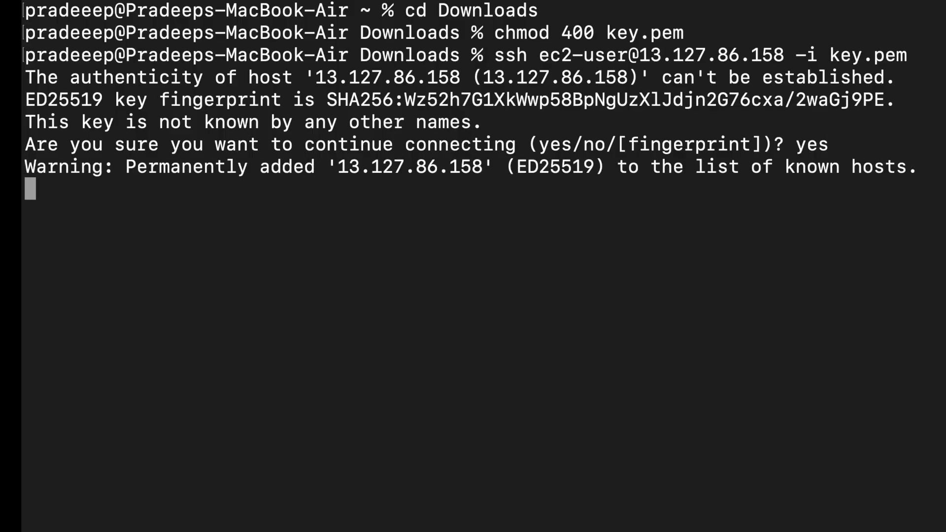